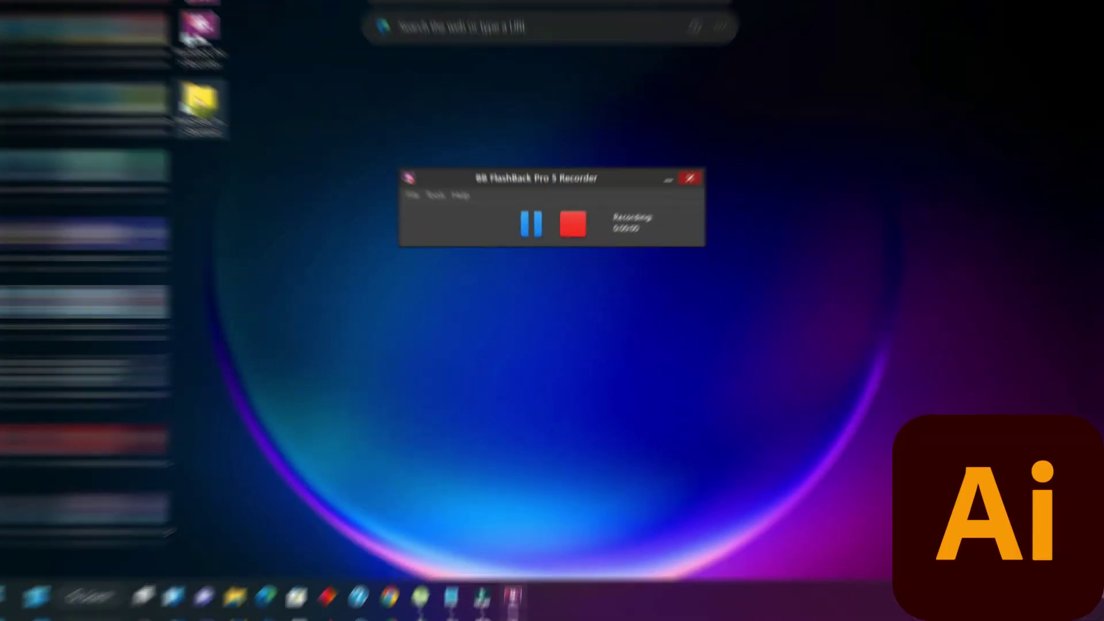
Run Illustrator_16_LS16 from the Adobe Illustrator CS6 16.0.0 setup folder
{"action": "left_click", "coordinate": [671, 177]}
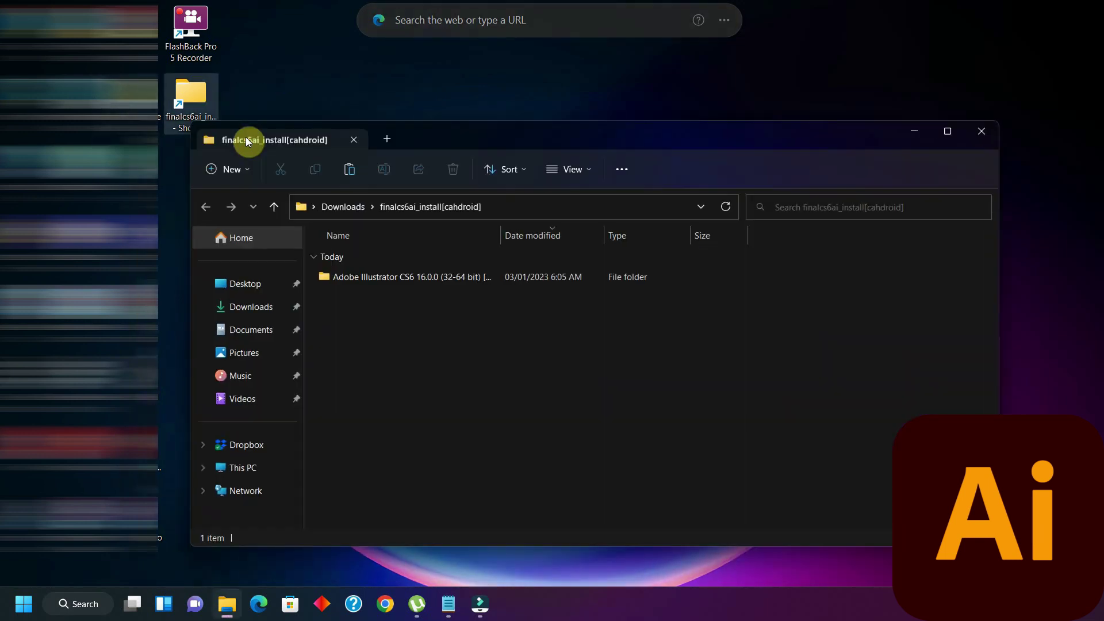
{"action": "double_click", "coordinate": [460, 281]}
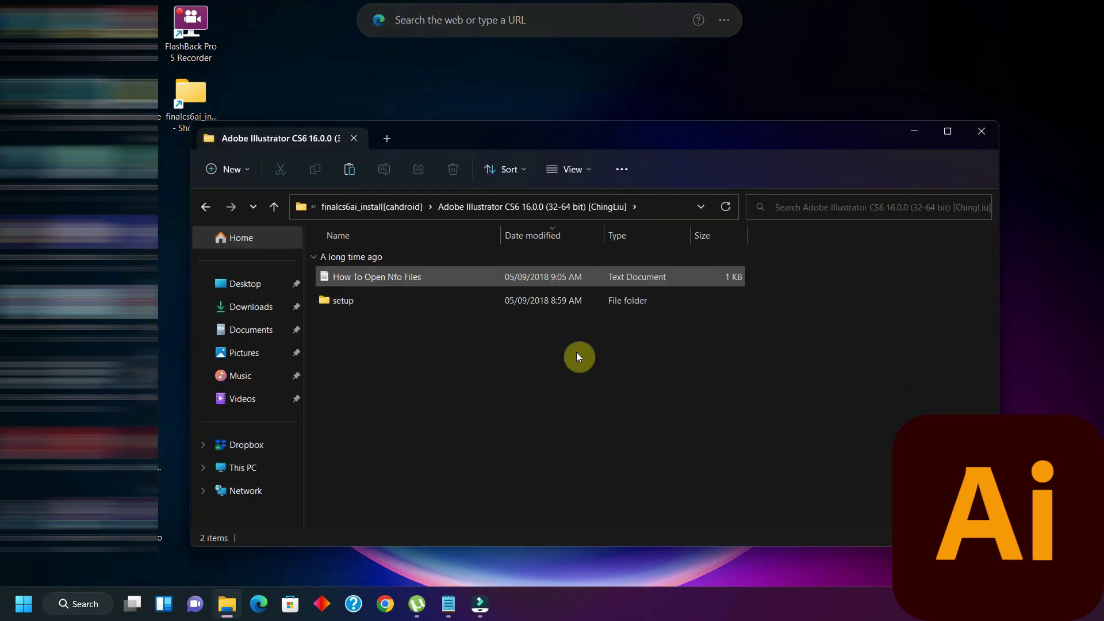
{"action": "double_click", "coordinate": [419, 299]}
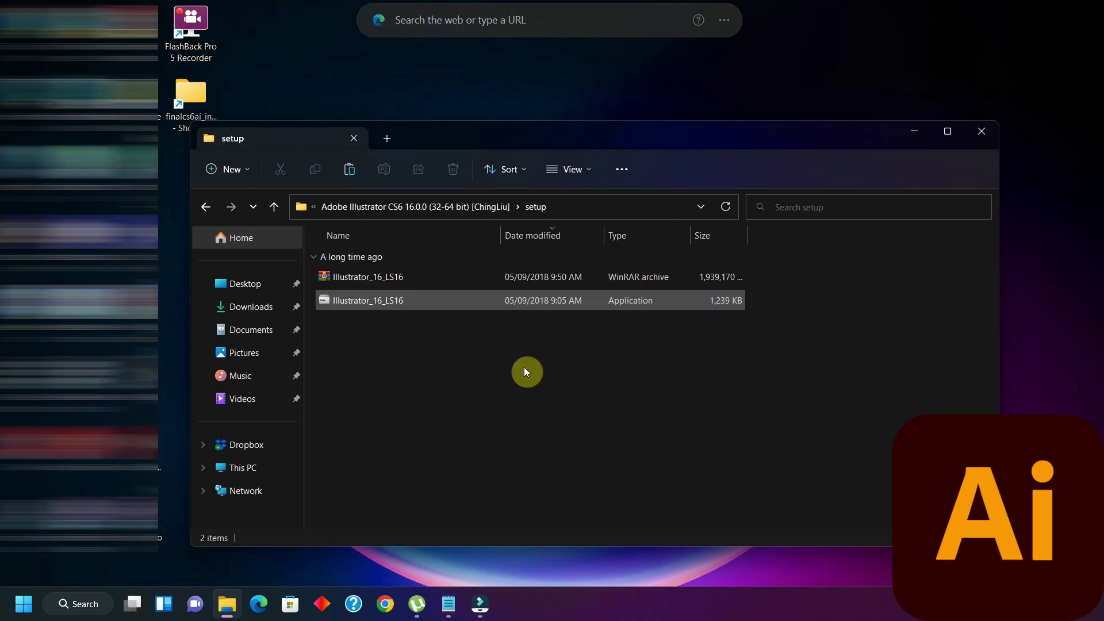
{"action": "key", "text": "Return"}
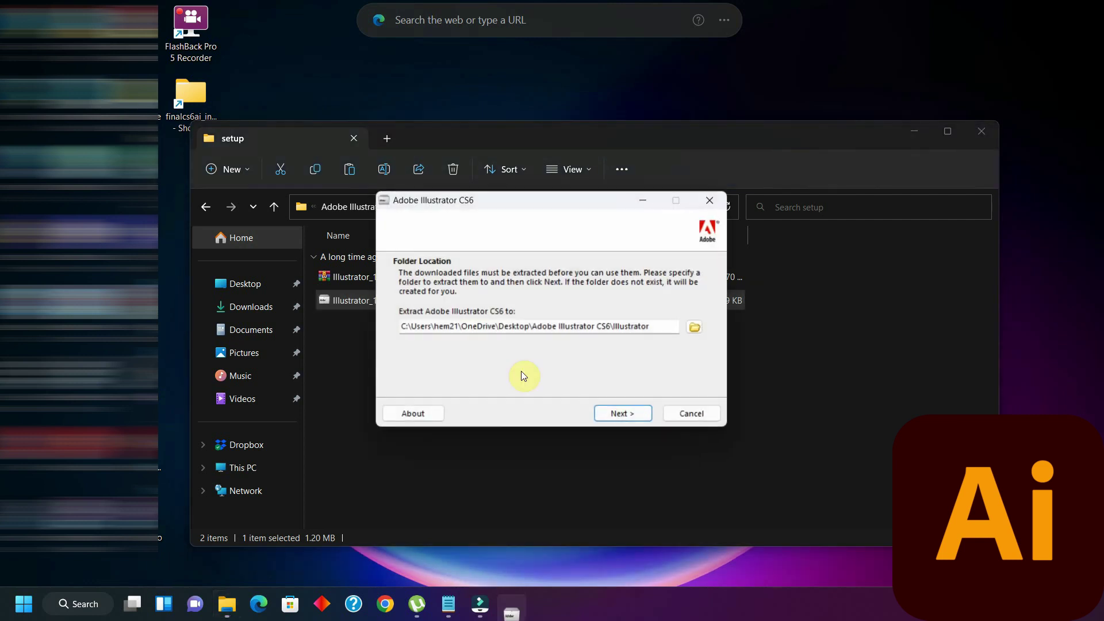
Start extracting the setup files to the desktop folder and maximize File Explorer
{"action": "left_click", "coordinate": [626, 415]}
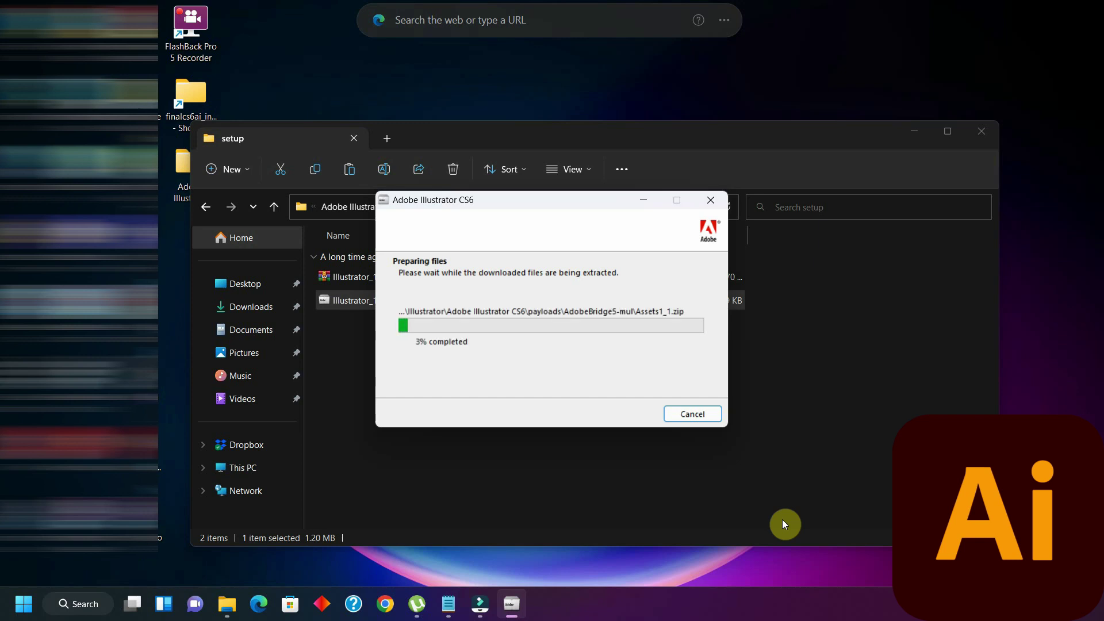
{"action": "left_click", "coordinate": [943, 134]}
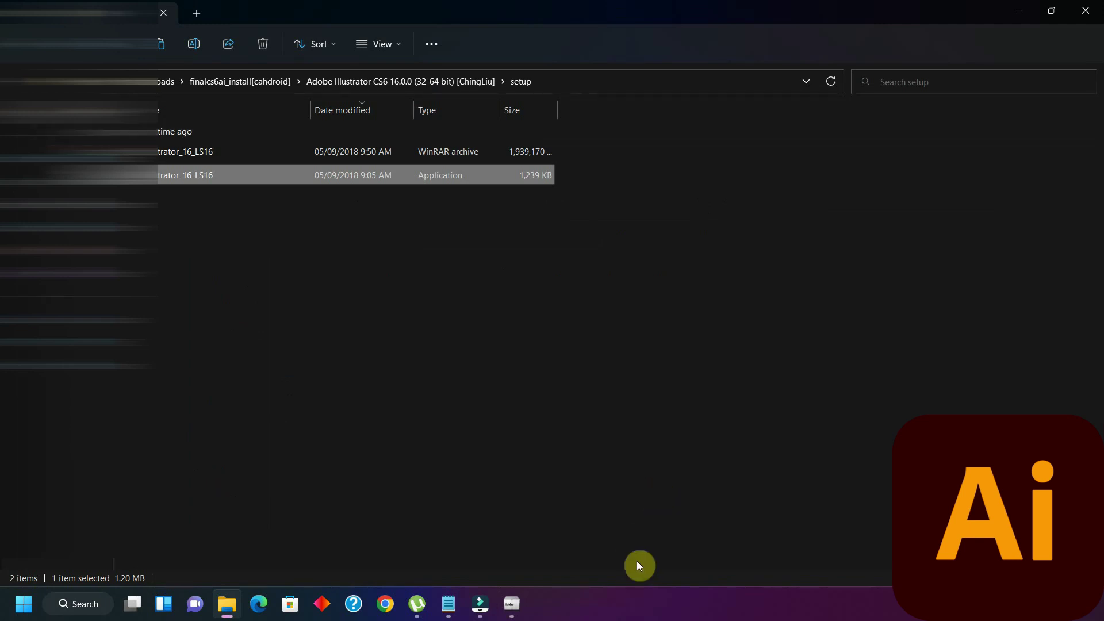
Bring the extractor back into view and wait for the Adobe Installer to launch
{"action": "left_click", "coordinate": [511, 604]}
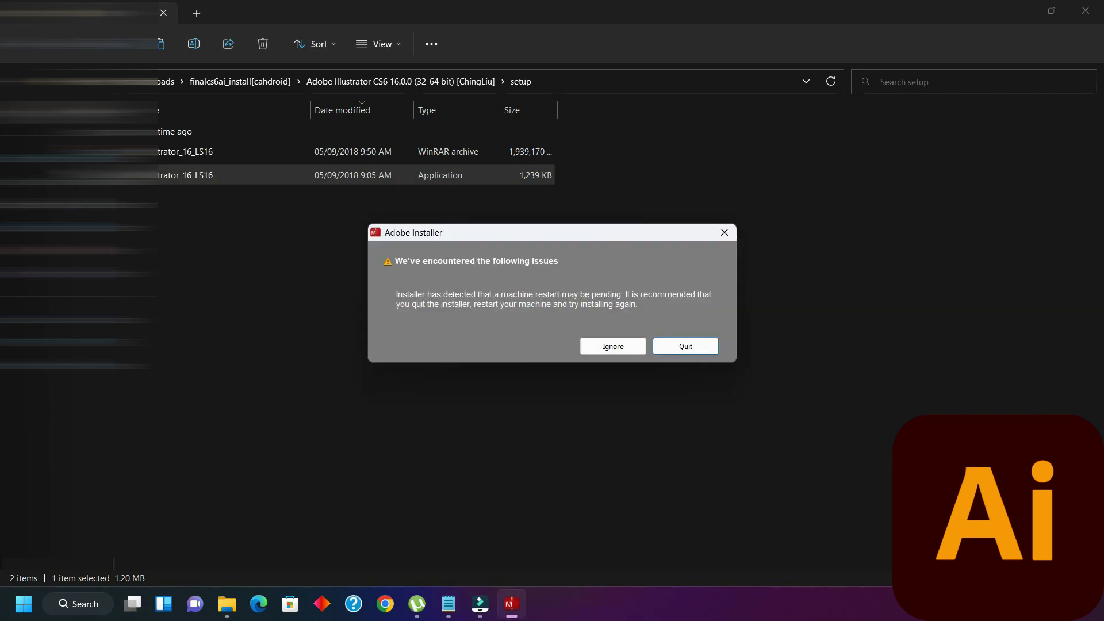
Ignore the restart warning, choose Try, and accept the license agreement
{"action": "left_click", "coordinate": [613, 346]}
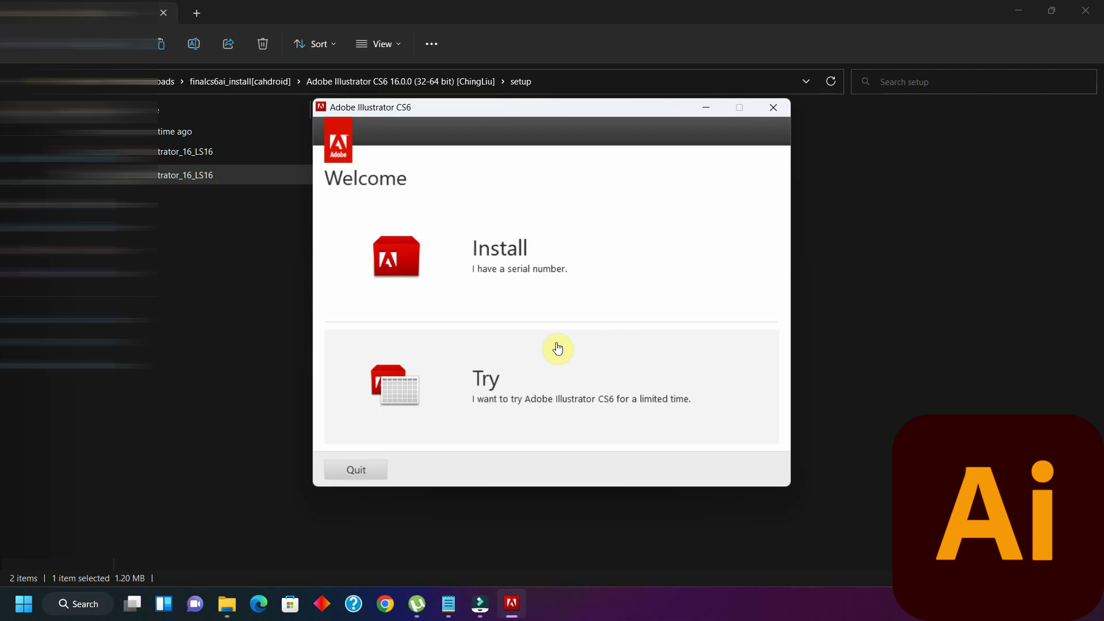
{"action": "left_click", "coordinate": [480, 380]}
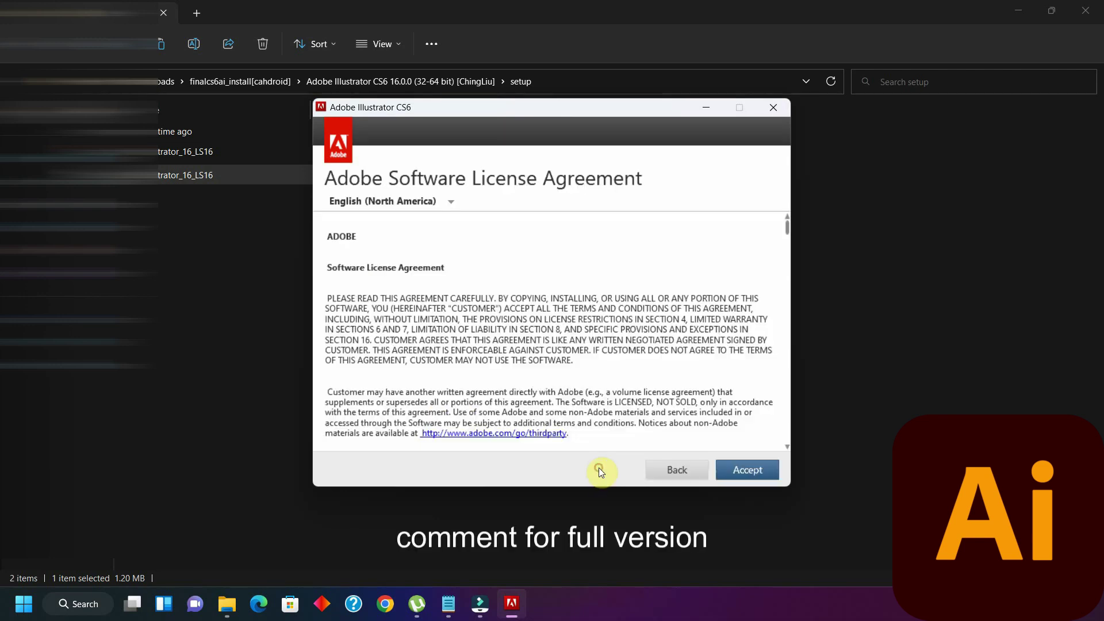
{"action": "left_click", "coordinate": [748, 470]}
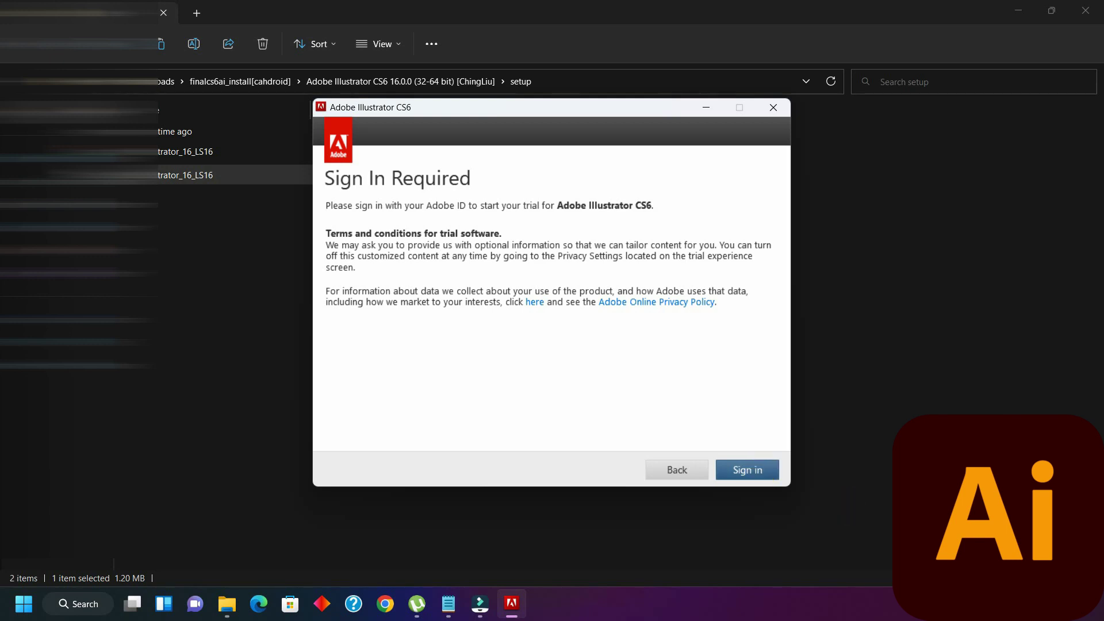
Turn off Wi-Fi and postpone signing in with Connect Later
{"action": "key", "text": "super+a"}
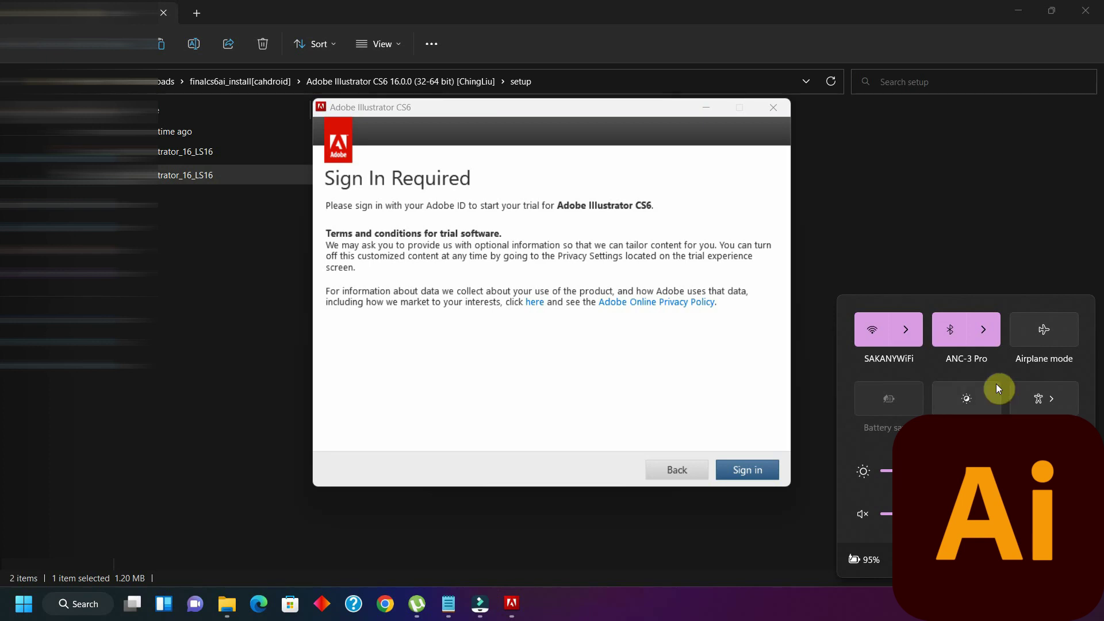
{"action": "left_click", "coordinate": [886, 341]}
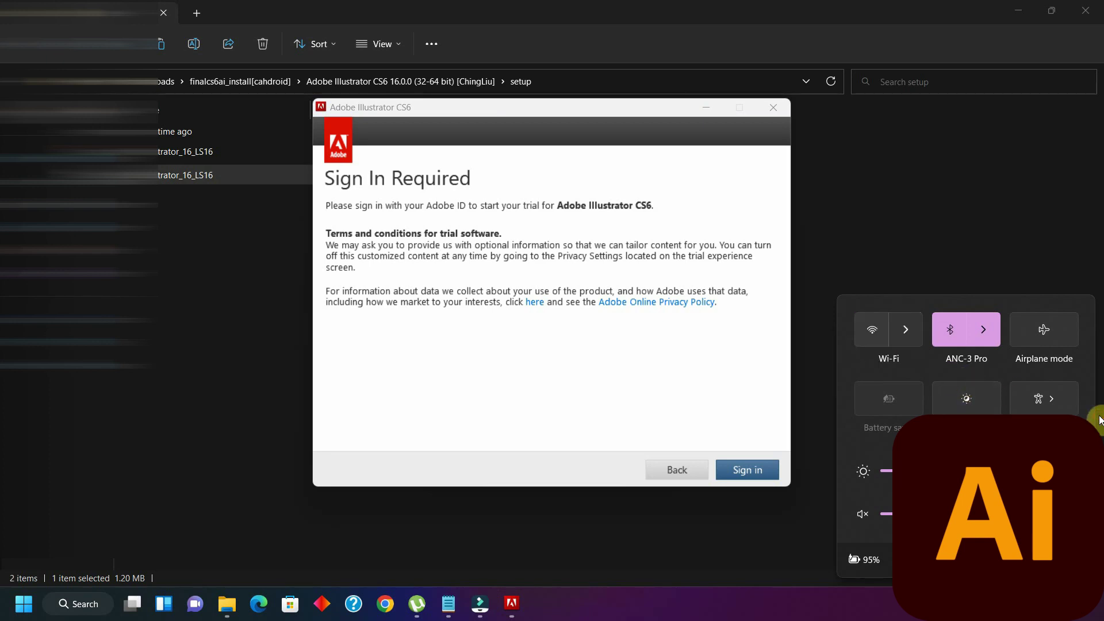
{"action": "key", "text": "Escape"}
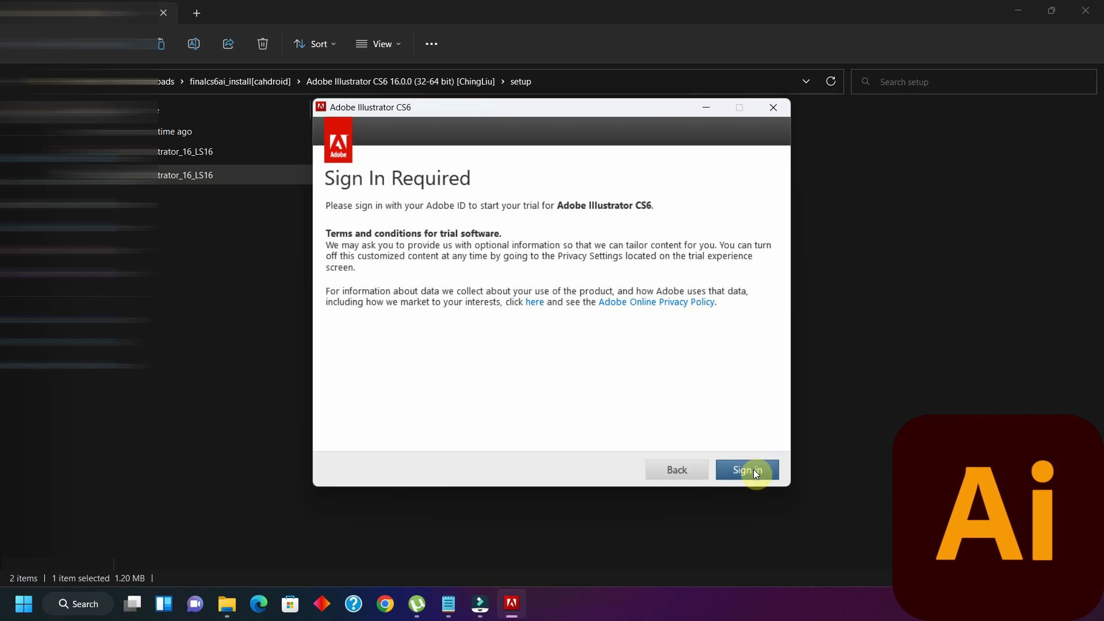
{"action": "left_click", "coordinate": [753, 470]}
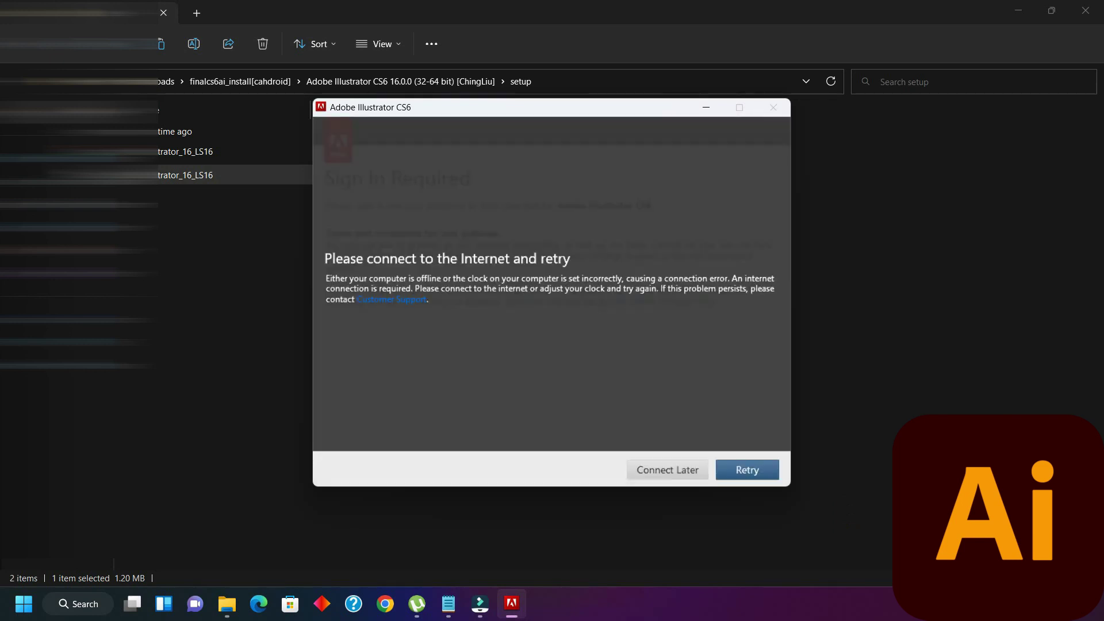
{"action": "left_click", "coordinate": [671, 471]}
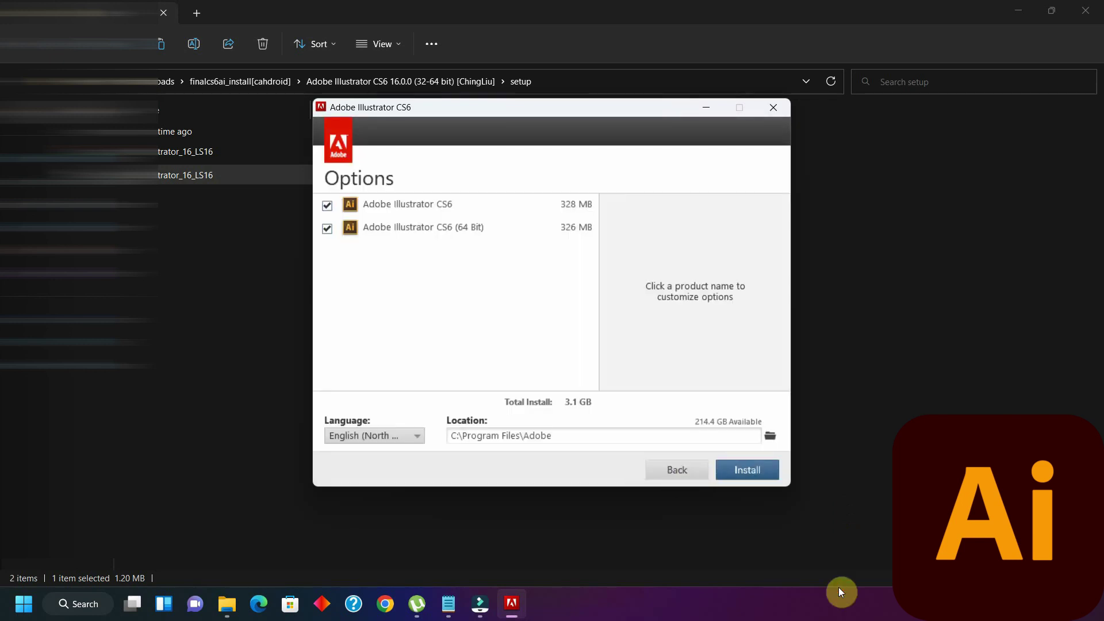
Deselect the 32-bit product, keeping only Adobe Illustrator CS6 (64 Bit), and install
{"action": "left_click", "coordinate": [326, 207]}
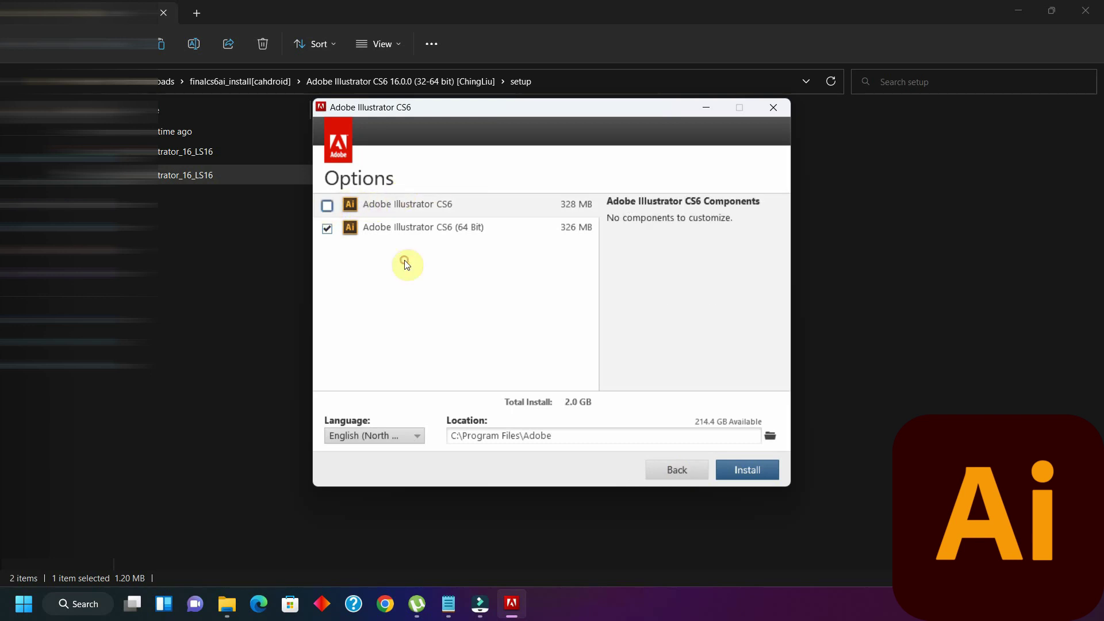
{"action": "key", "text": "space"}
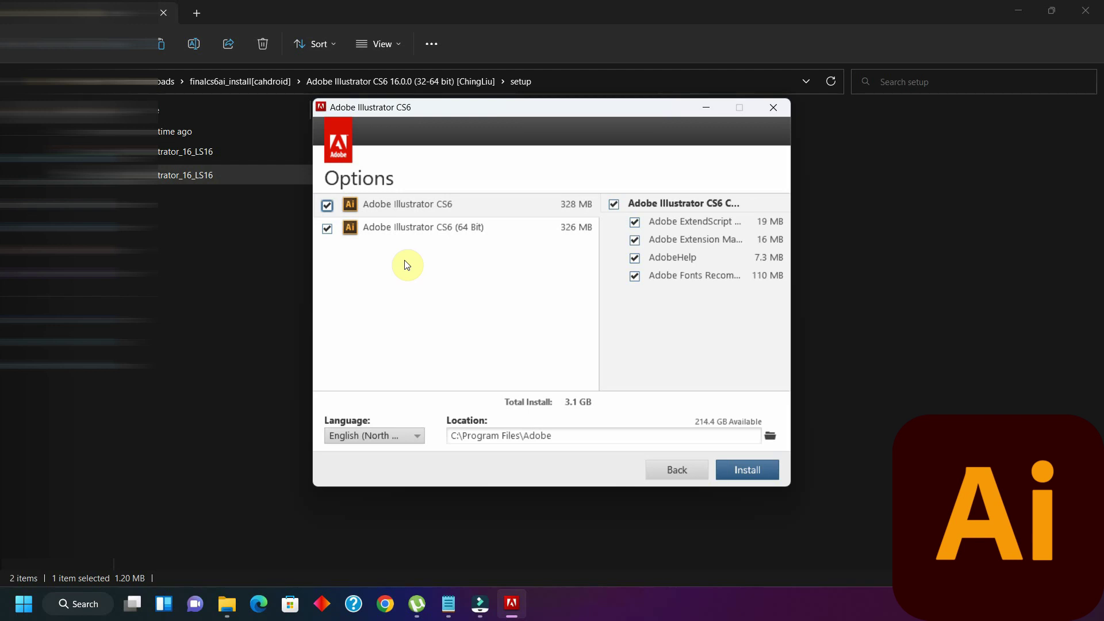
{"action": "key", "text": "space"}
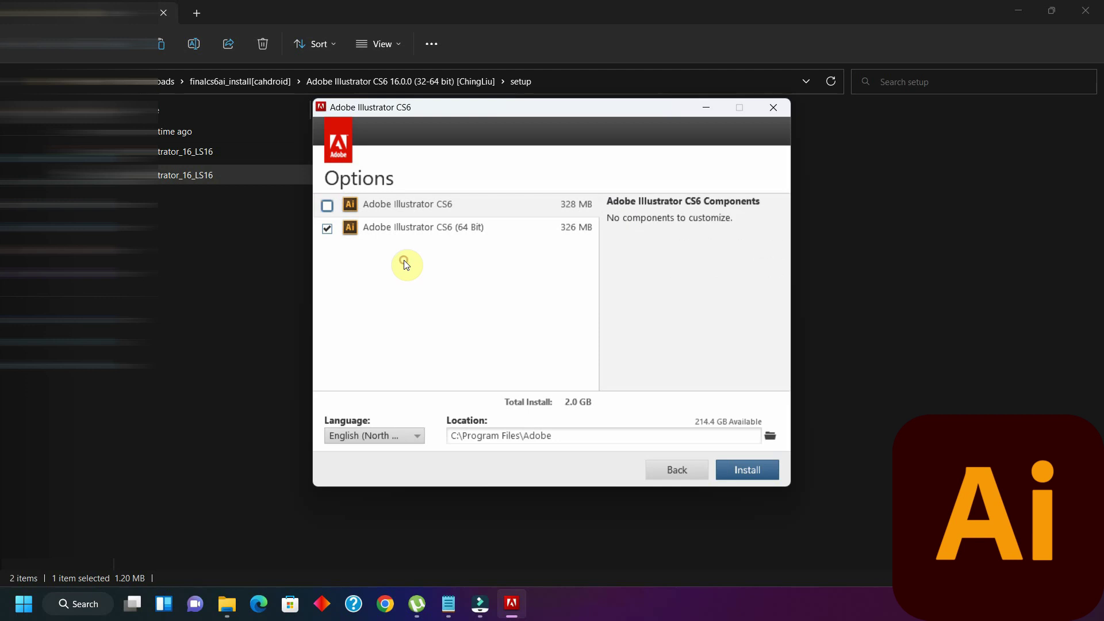
{"action": "left_click", "coordinate": [735, 465]}
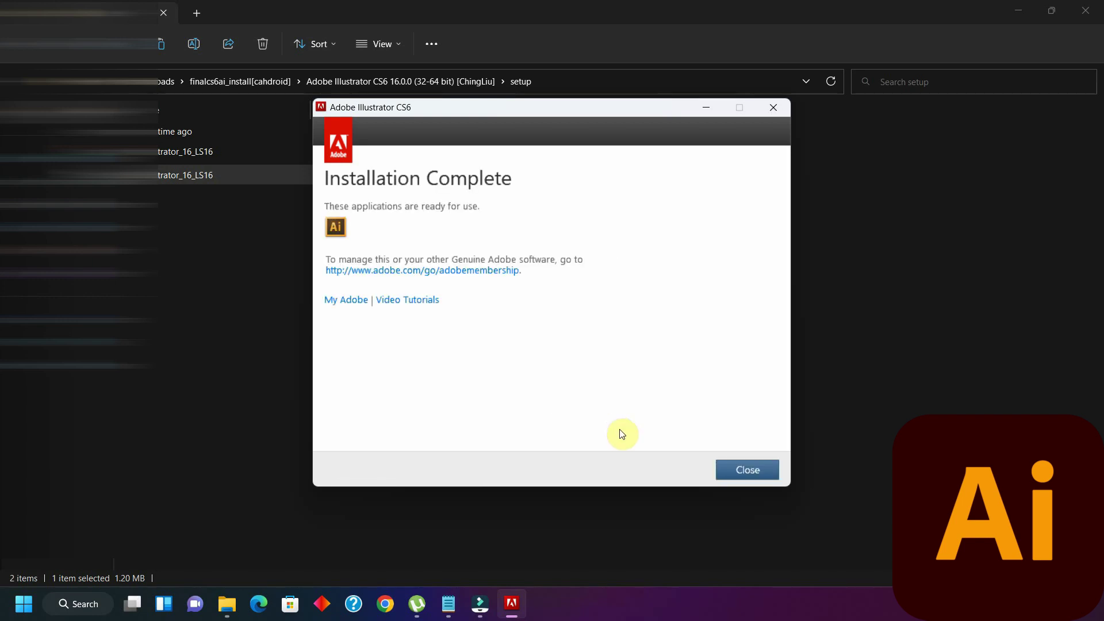
Close the installer once the Installation Complete screen appears
{"action": "left_click", "coordinate": [746, 473]}
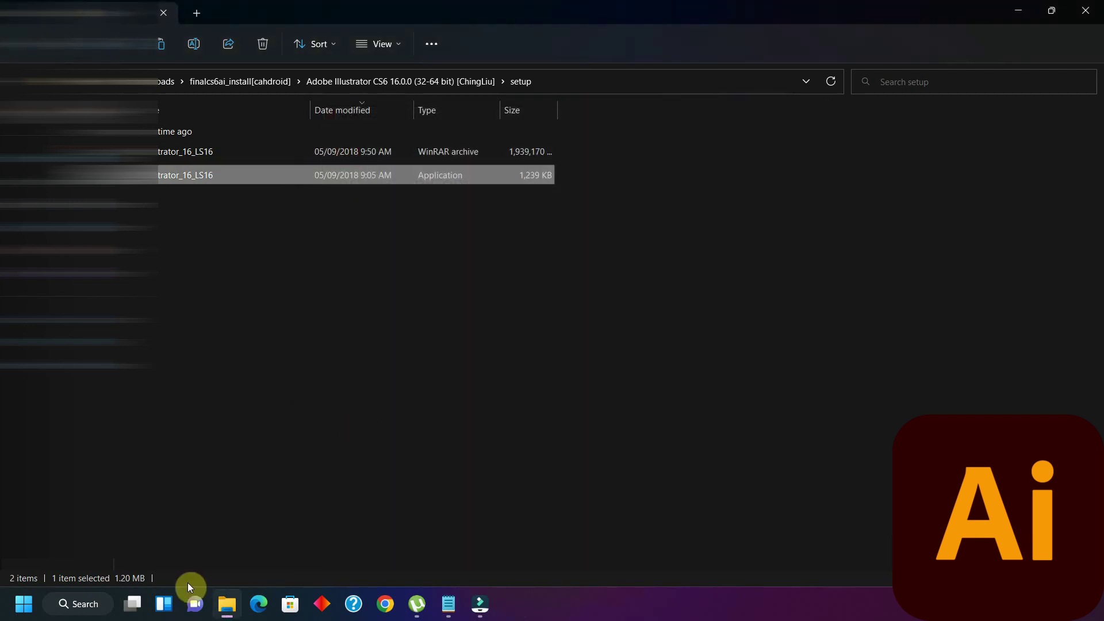
Launch Adobe Illustrator CS6 (64 Bit) via a Windows search for 'adobe' and start the 30-day trial
{"action": "left_click", "coordinate": [86, 603]}
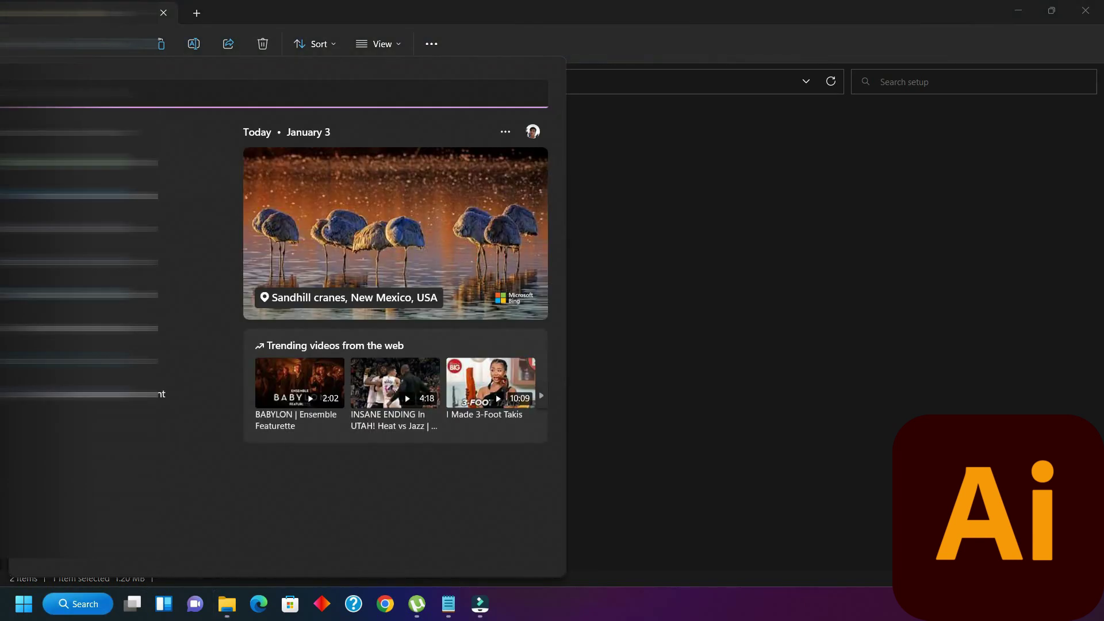
{"action": "type", "text": "adobe"}
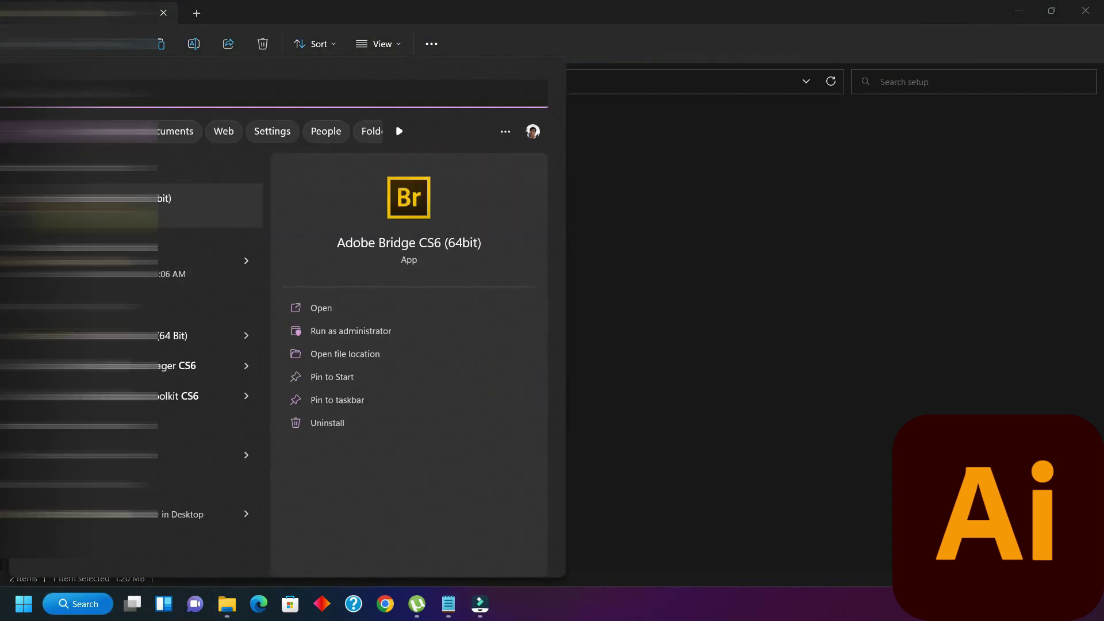
{"action": "left_click", "coordinate": [161, 335]}
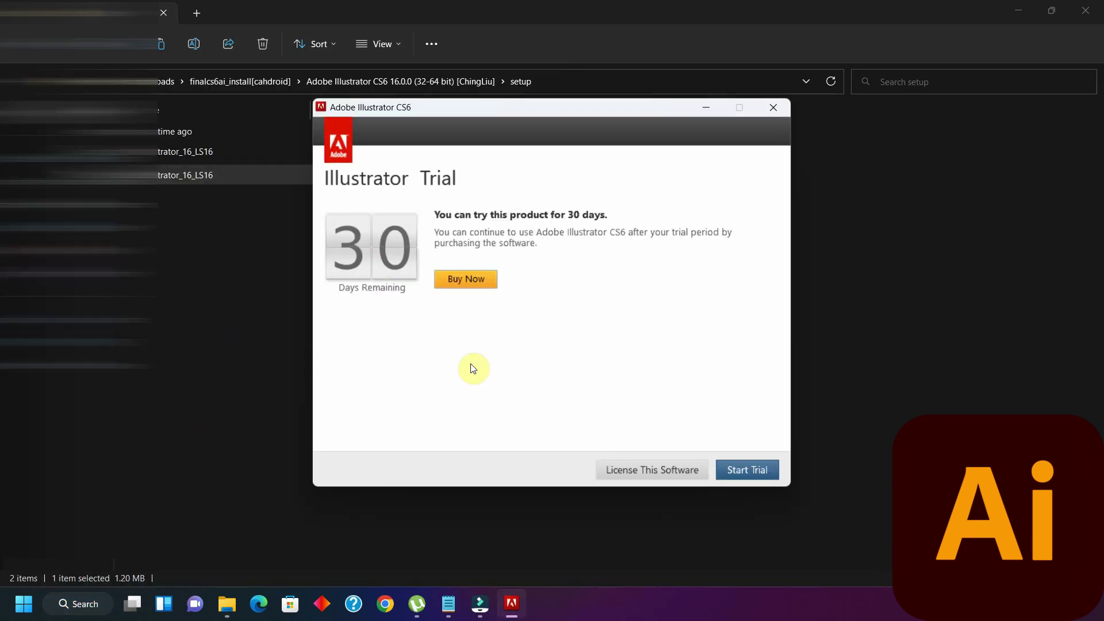
{"action": "left_click", "coordinate": [732, 468]}
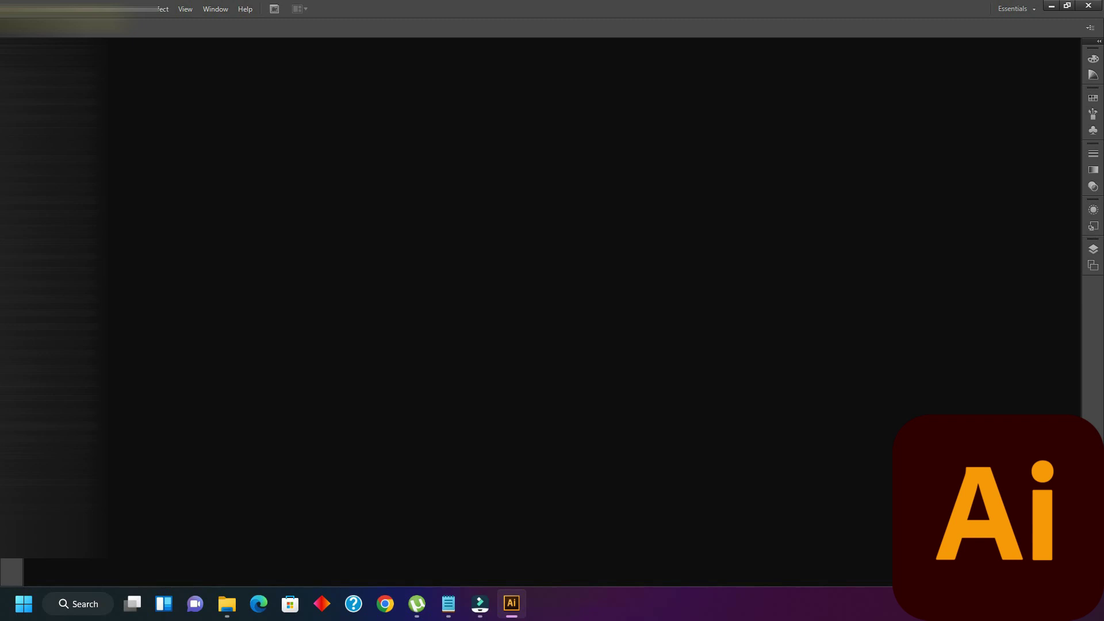
Open File > New to show the Letter-size Untitled-1 Print document settings
{"action": "key", "text": "alt+f"}
{"action": "key", "text": "Return"}
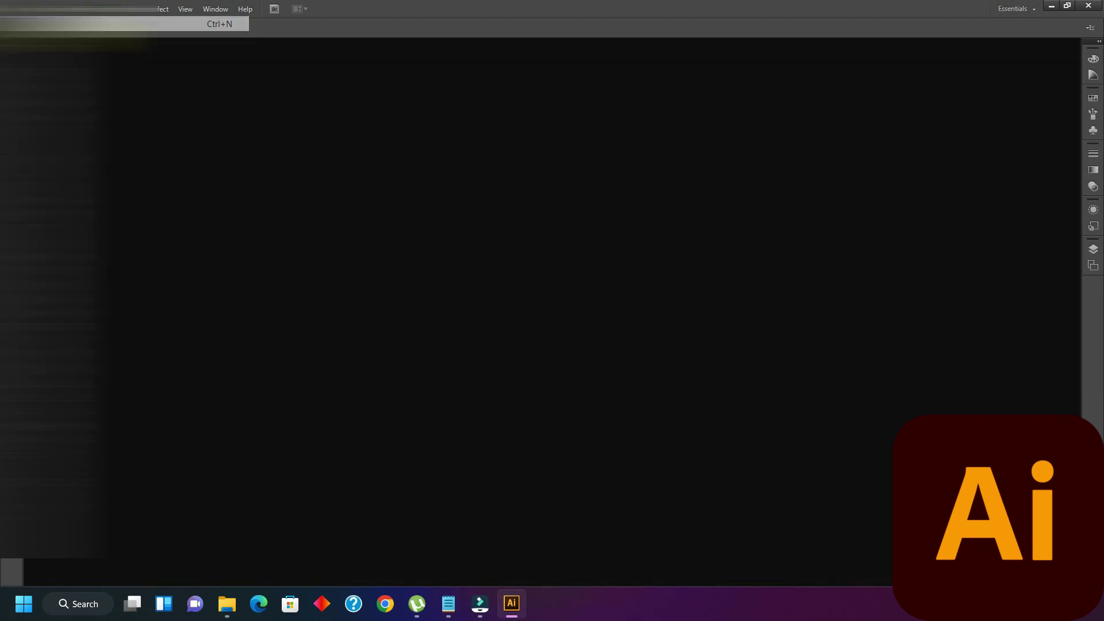
{"action": "left_click", "coordinate": [620, 403]}
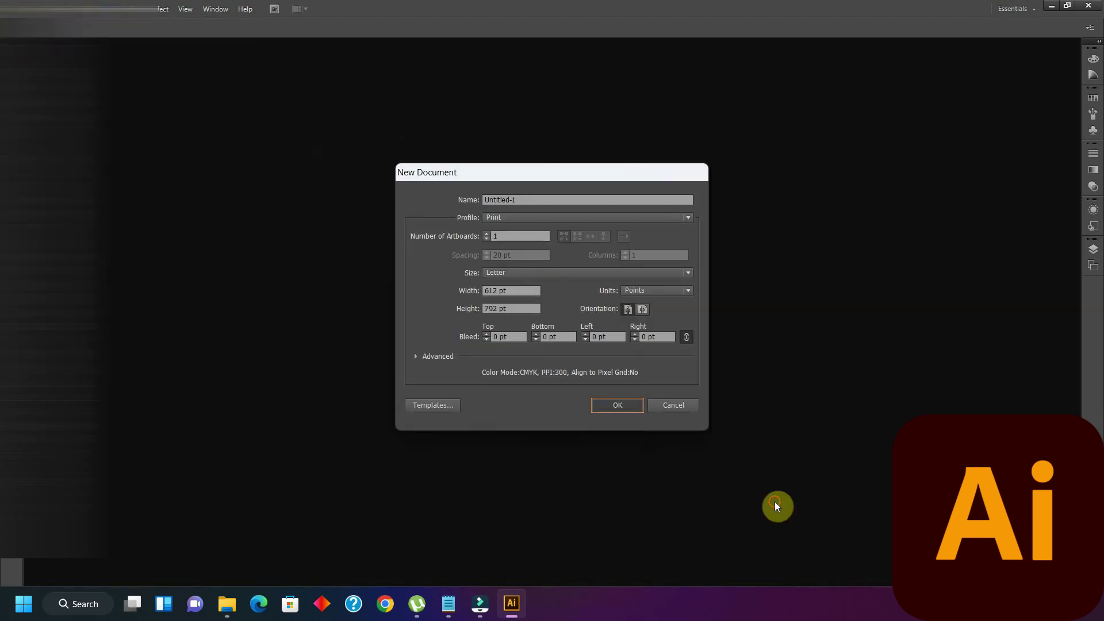